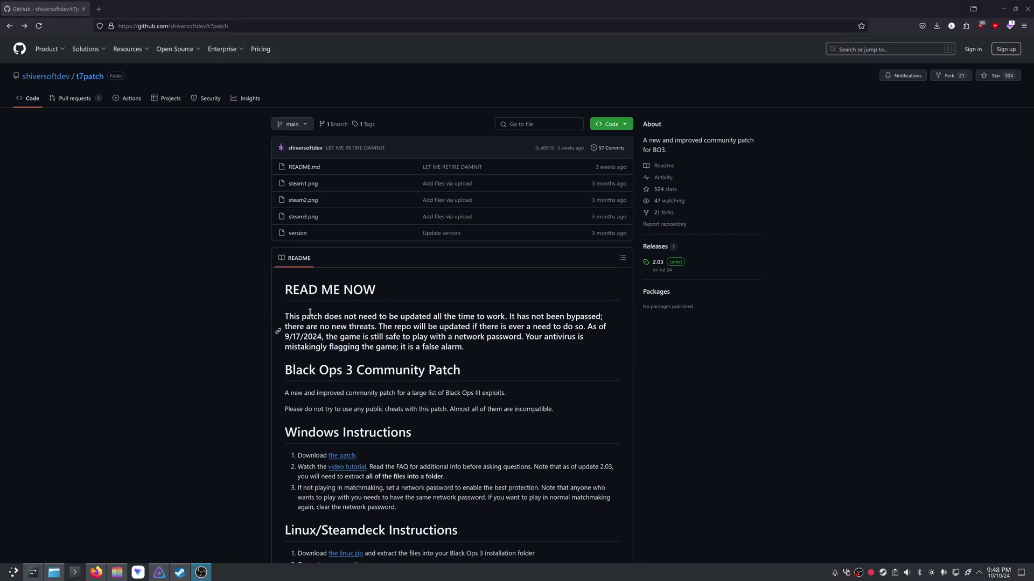
Read the t7patch repository's README, from the introductory notice down through the Linux/Steamdeck Instructions.
scroll(307, 344, down, 3)
scroll(304, 381, up, 2)
scroll(303, 382, up, 1)
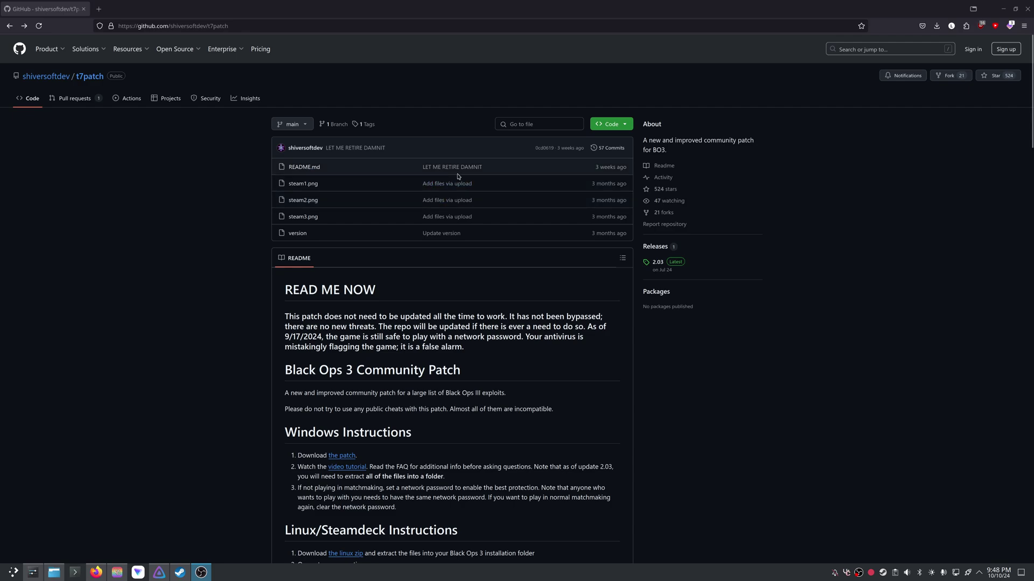
scroll(458, 255, down, 2)
scroll(451, 251, up, 2)
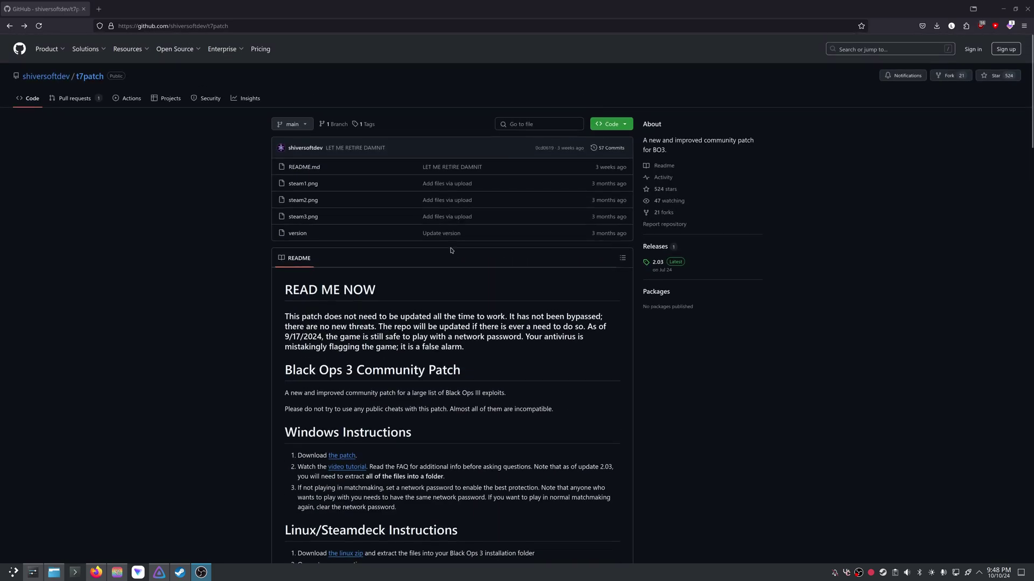
scroll(334, 183, down, 2)
scroll(330, 180, up, 2)
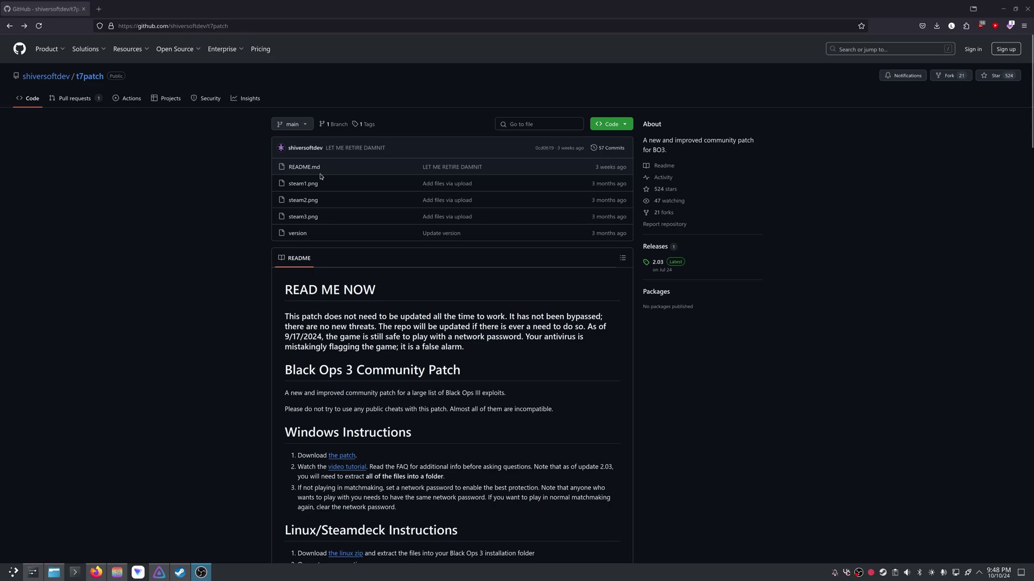
scroll(311, 360, down, 4)
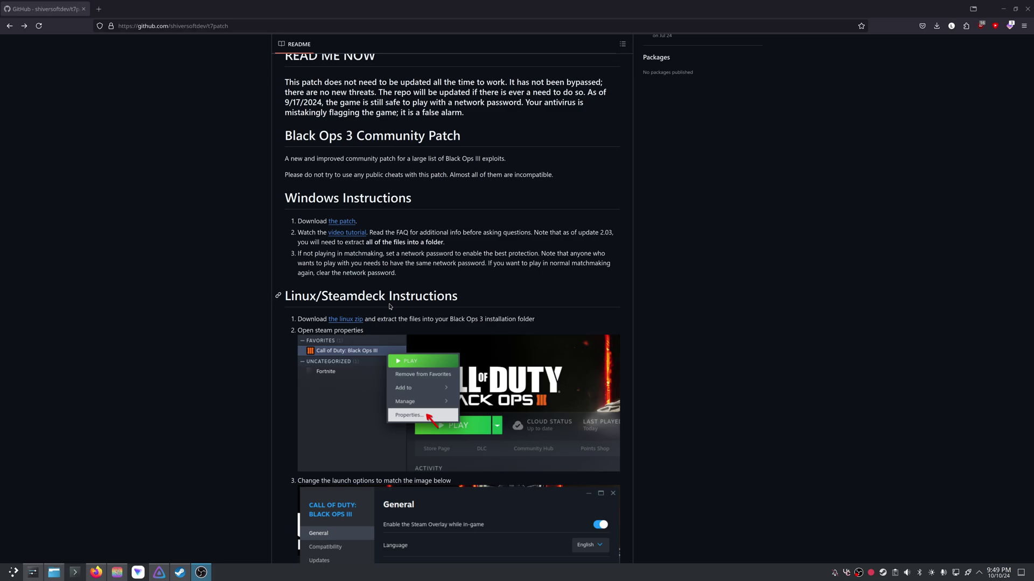
scroll(226, 418, down, 4)
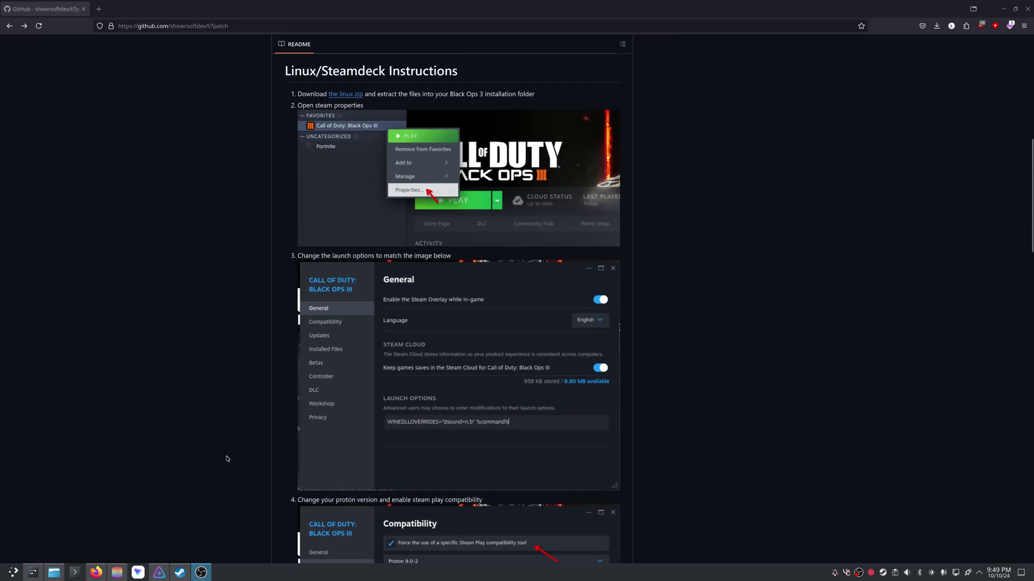
scroll(388, 370, up, 5)
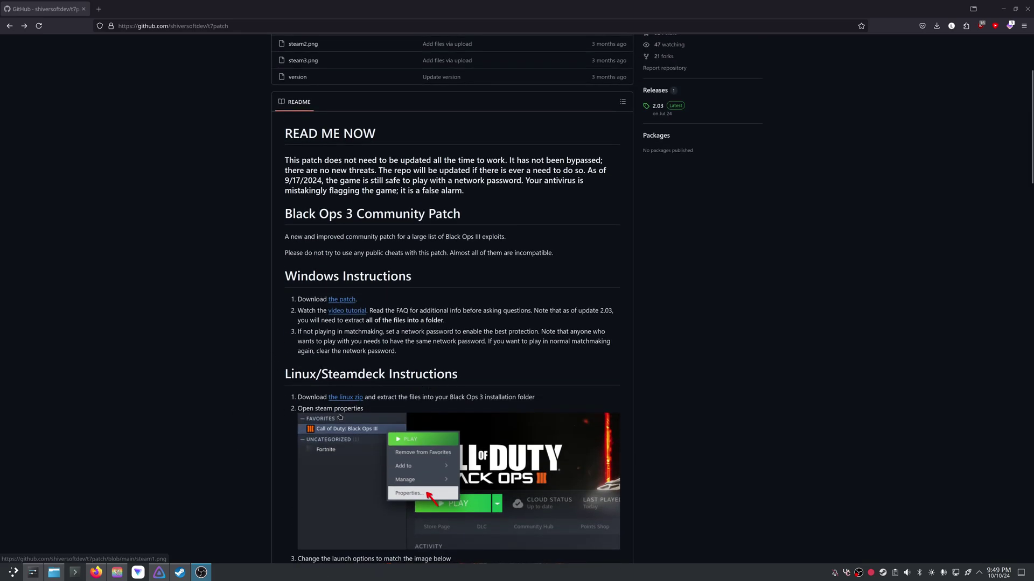
scroll(286, 396, up, 2)
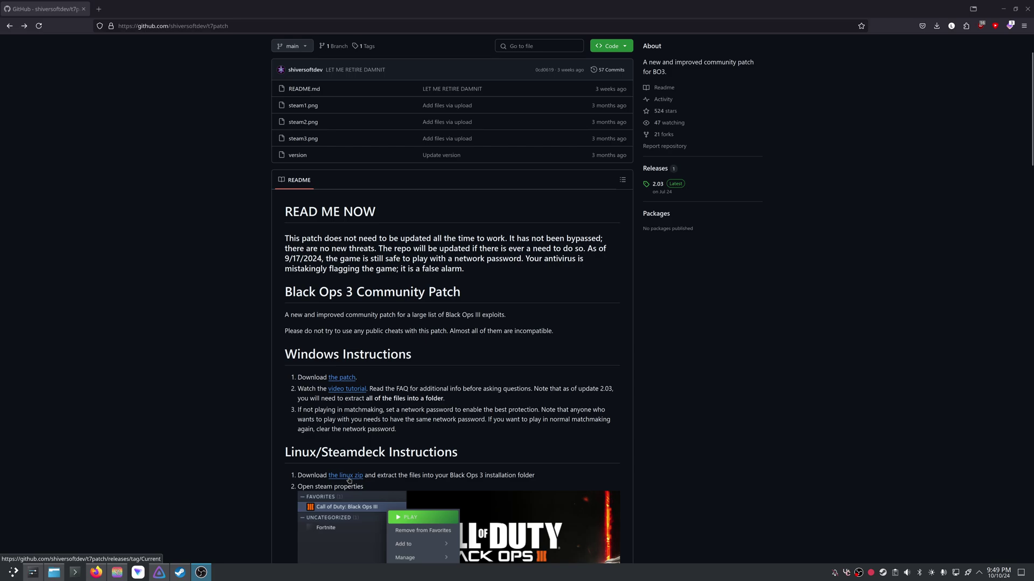
Review the 2.03 release page's notes and download assets, and return to the README's Linux/Steamdeck launch option and Proton instructions.
click(657, 183)
scroll(319, 443, down, 3)
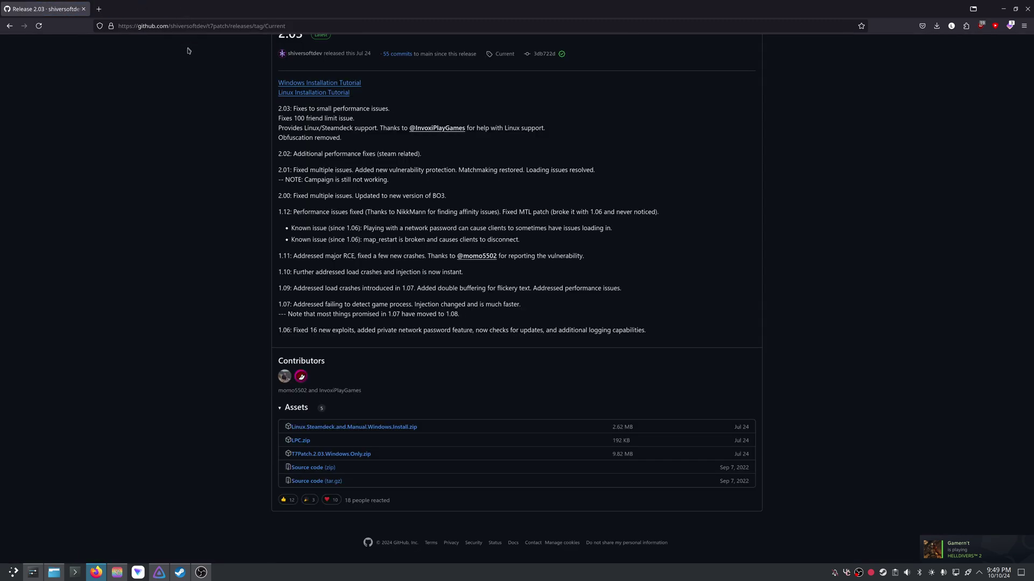
middle_click(328, 83)
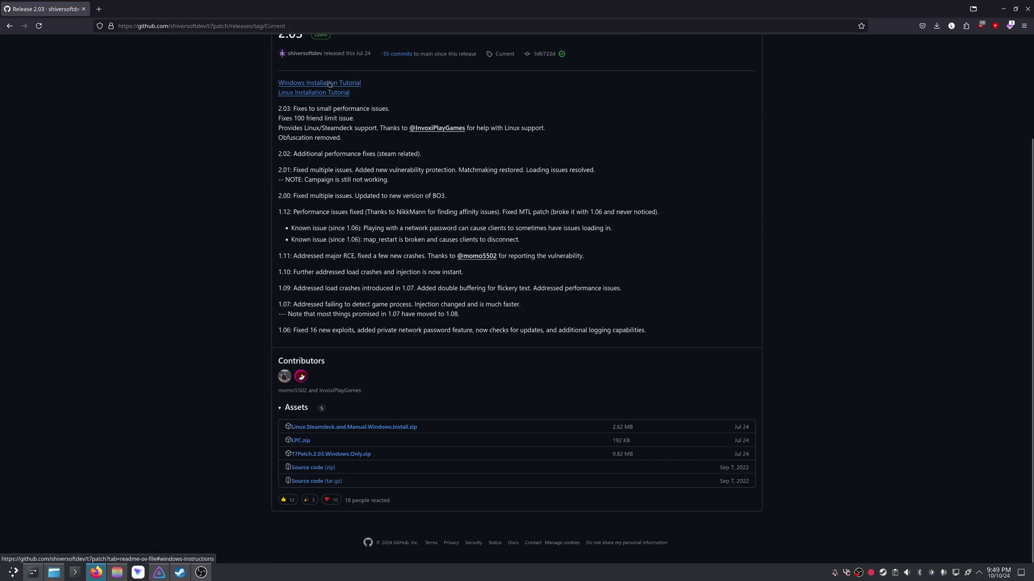
click(156, 9)
click(175, 8)
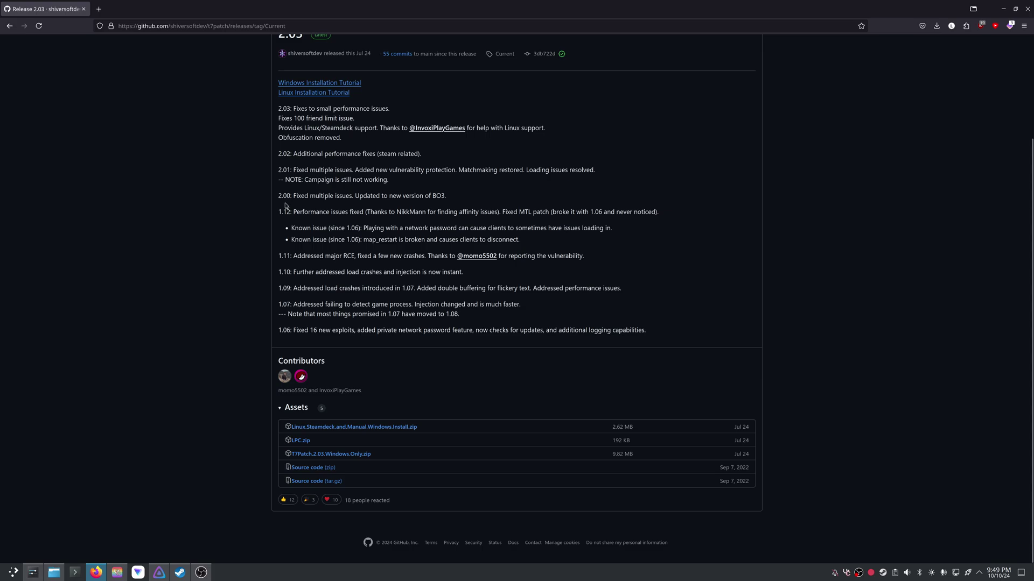
key(alt+Left)
scroll(275, 348, down, 8)
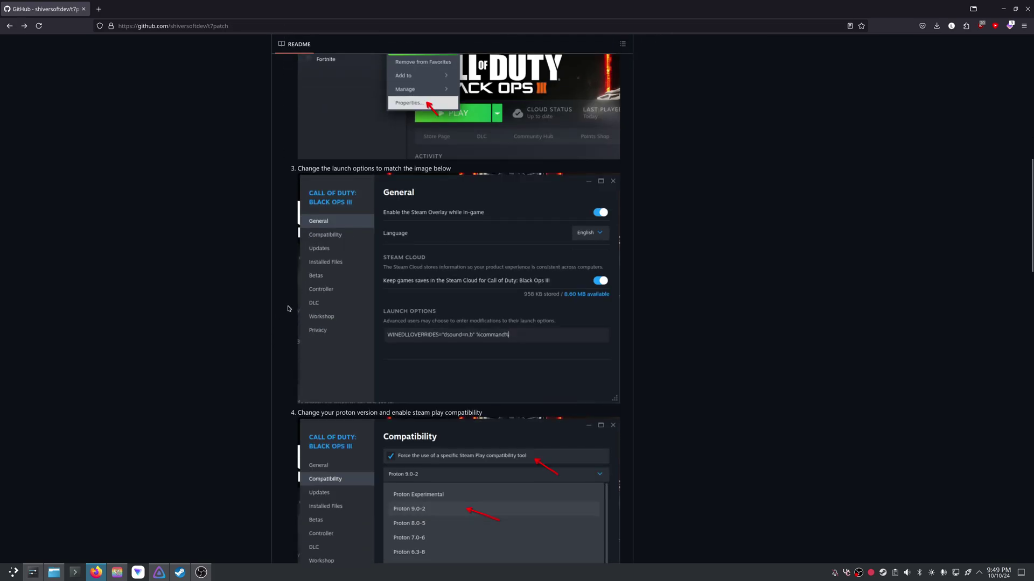
Switch to the Dolphin file manager and open the linux folder inside T7 Fix in Downloads to view the extracted patch files.
click(54, 572)
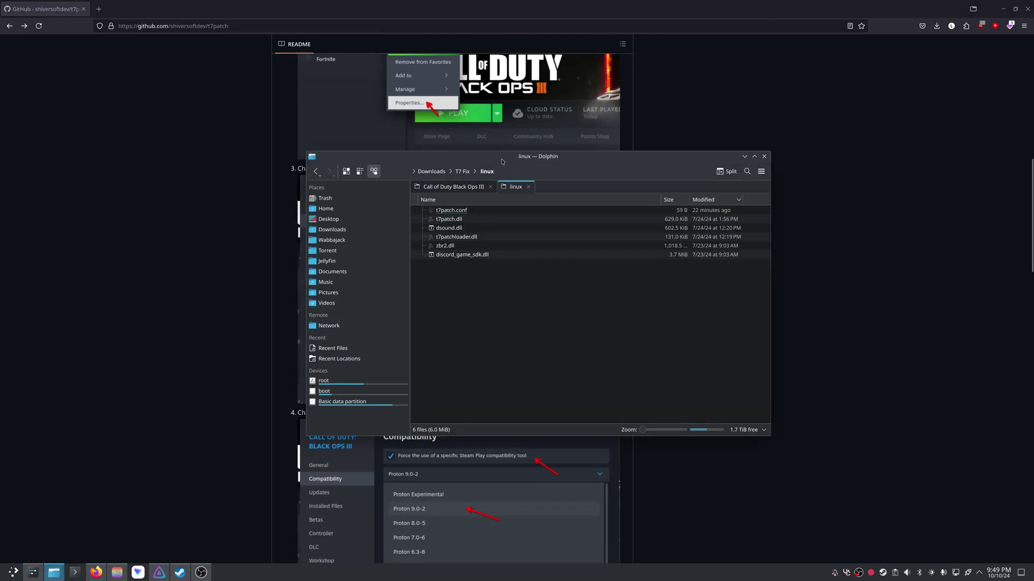
click(431, 171)
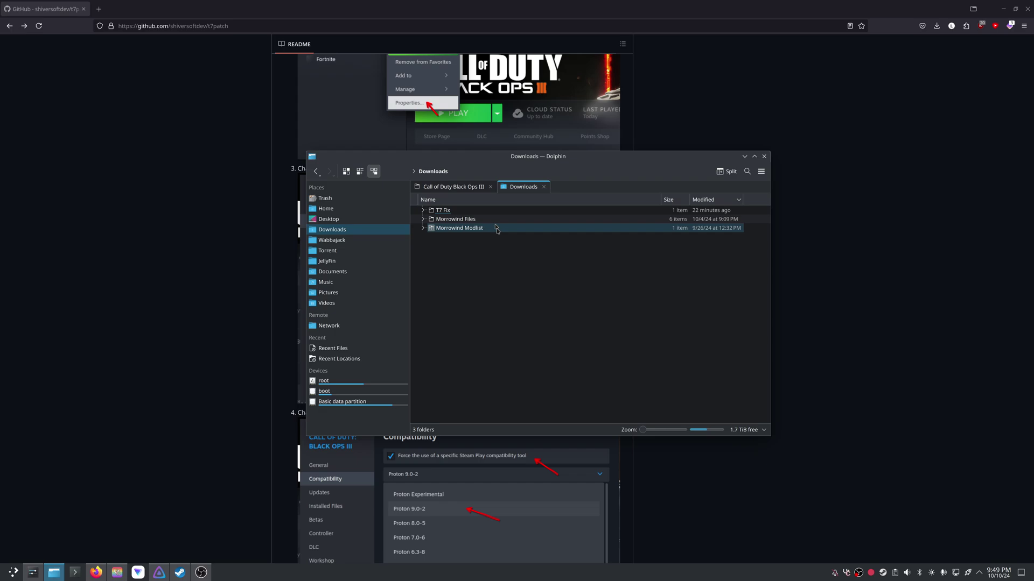
double_click(444, 210)
double_click(455, 211)
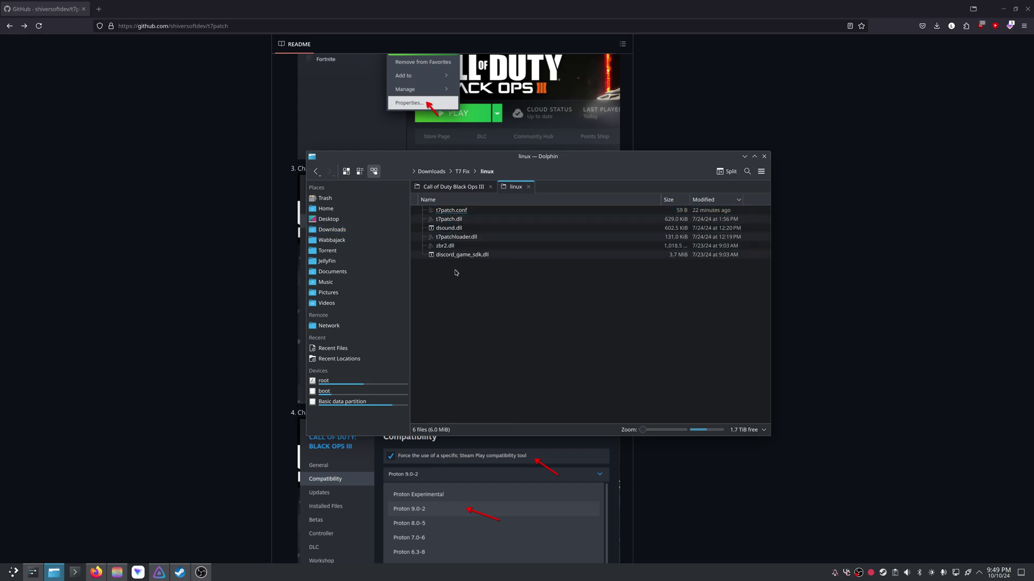
drag(478, 304, 432, 174)
click(464, 314)
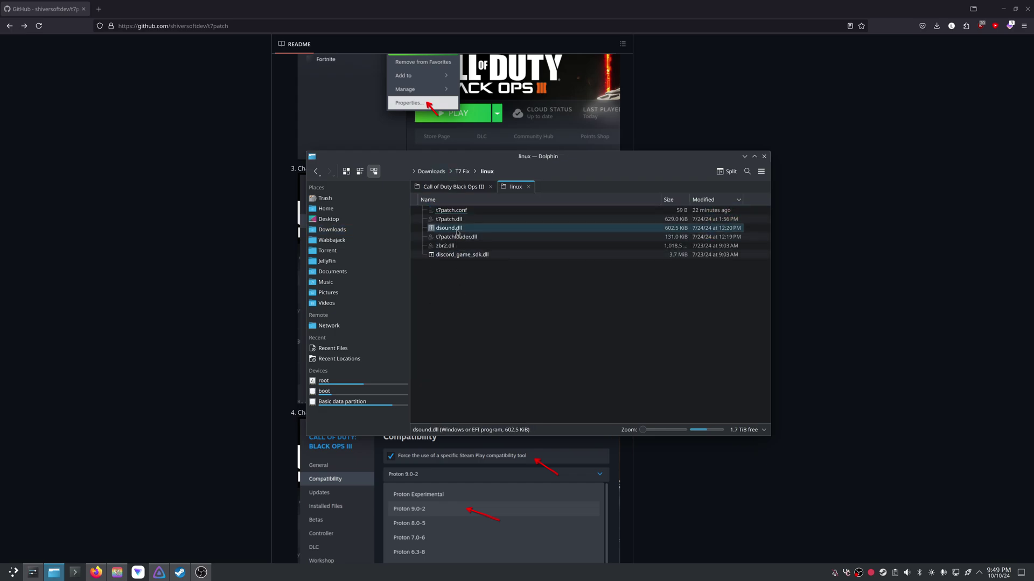
Open t7patch.conf in the text editor, examine the playername, isfriendsonly and networkpassword settings, and close the editor.
double_click(451, 210)
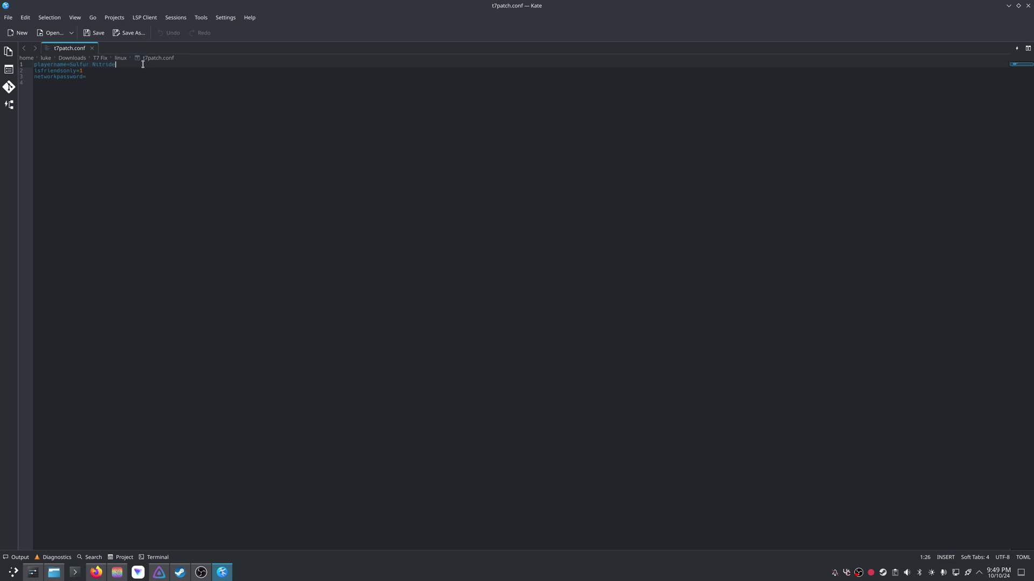
drag(143, 64, 68, 64)
click(60, 71)
click(126, 76)
click(1031, 3)
Select all the patch files in the linux folder and show the Call of Duty Black Ops III installation folder.
drag(439, 257, 457, 142)
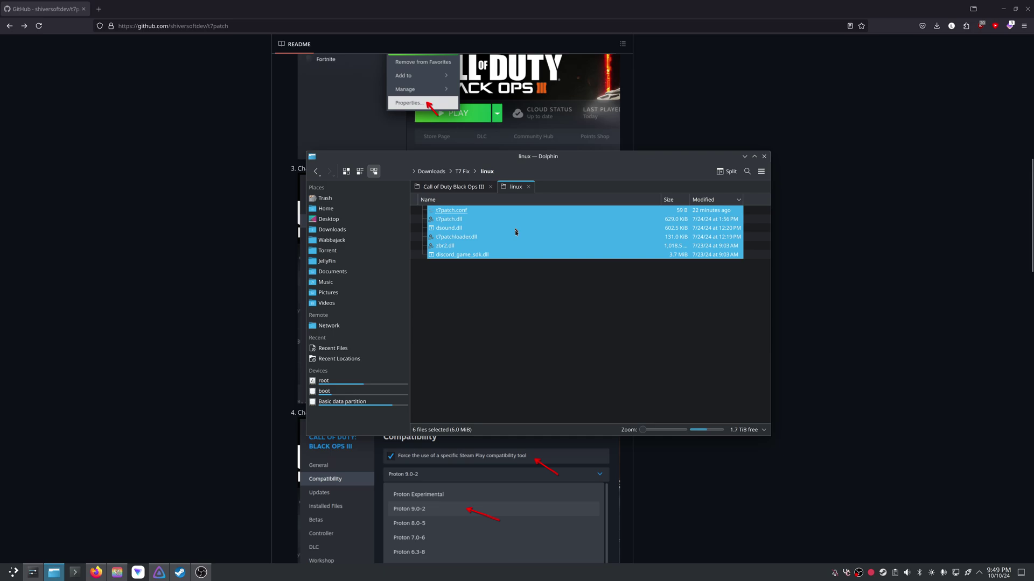
click(453, 187)
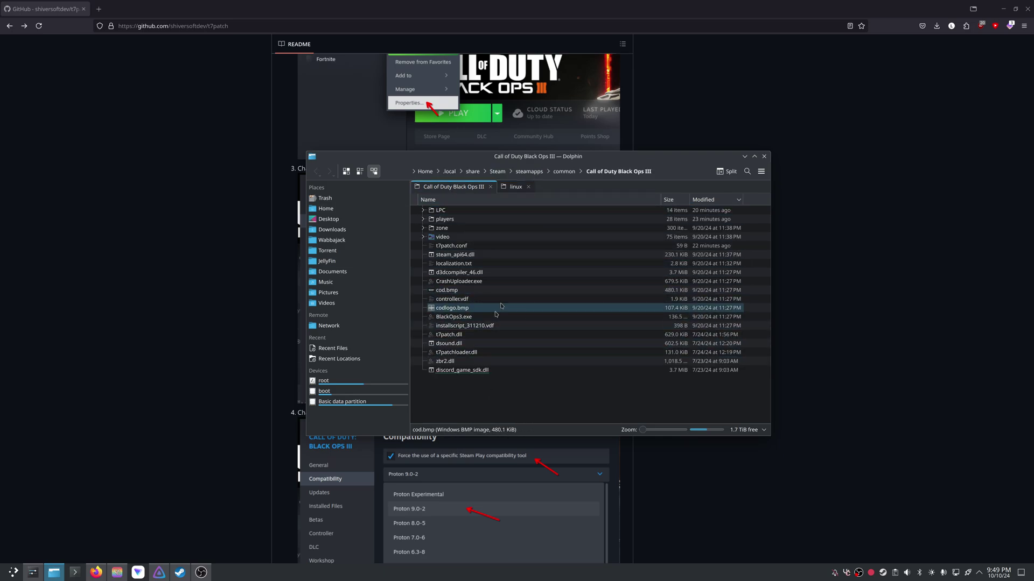
Switch to Steam, open the properties of Call of Duty: Black Ops III, and view the Proton versions available under its compatibility settings.
click(180, 572)
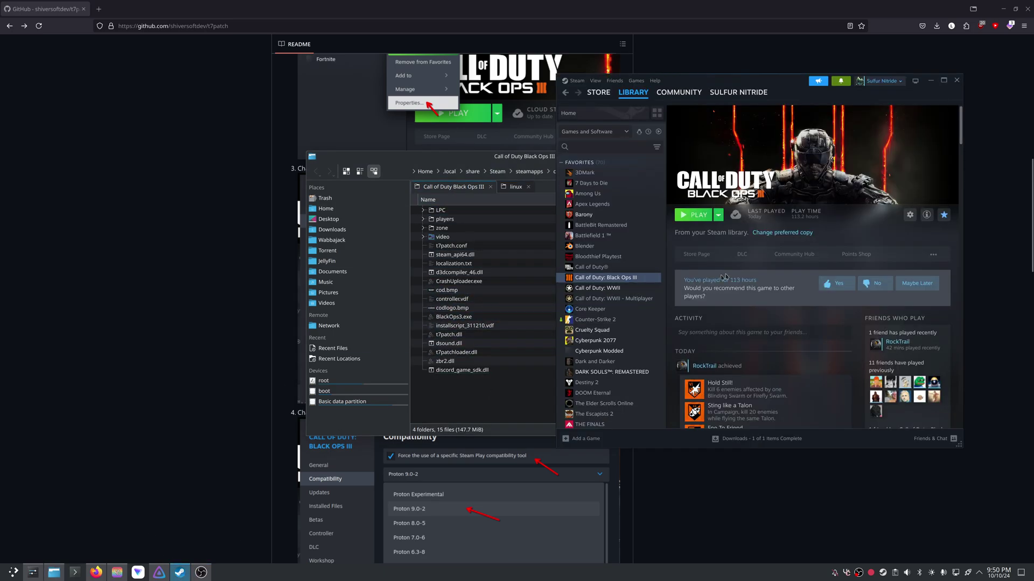
right_click(620, 279)
click(652, 345)
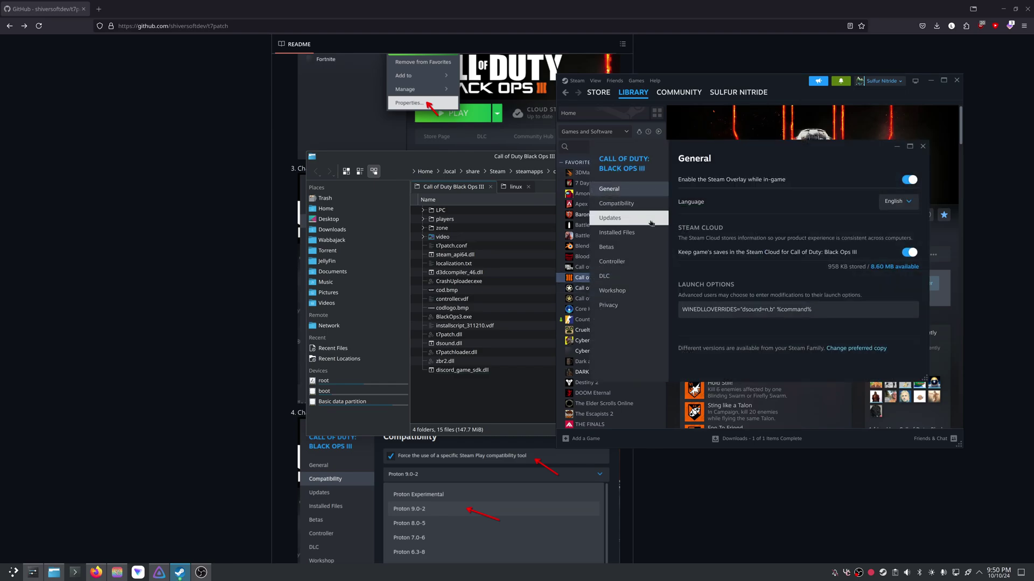
click(637, 203)
click(709, 198)
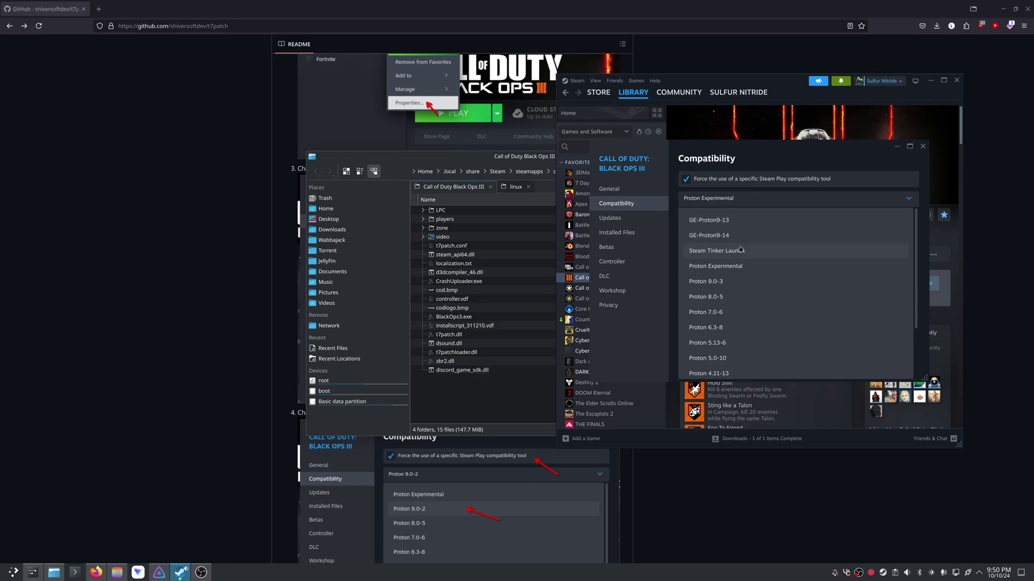
Check the game's launch options for WINEDLLOVERRIDES="dsound=n,b" %command% and close the properties.
click(620, 187)
click(620, 187)
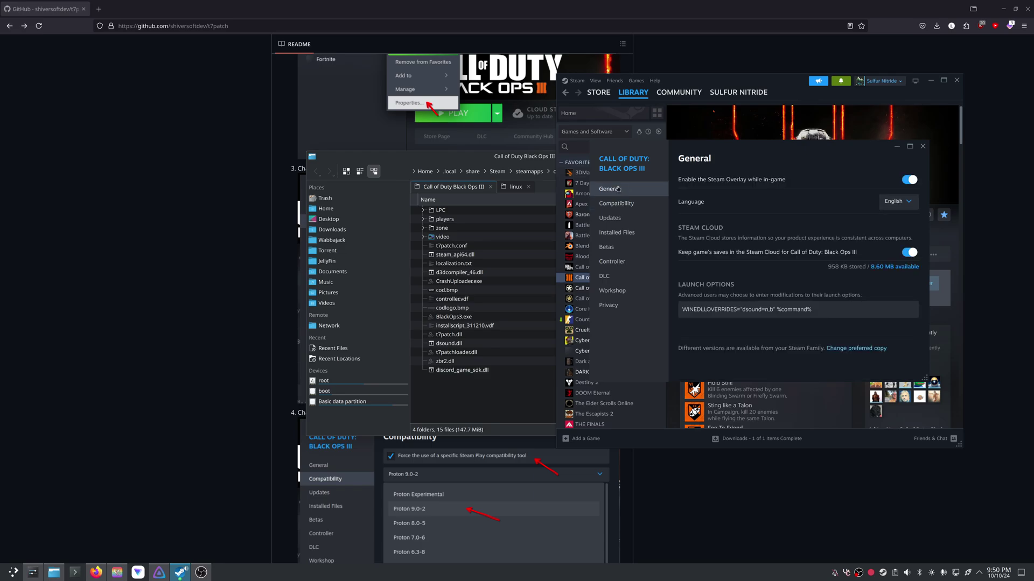
drag(829, 311, 660, 311)
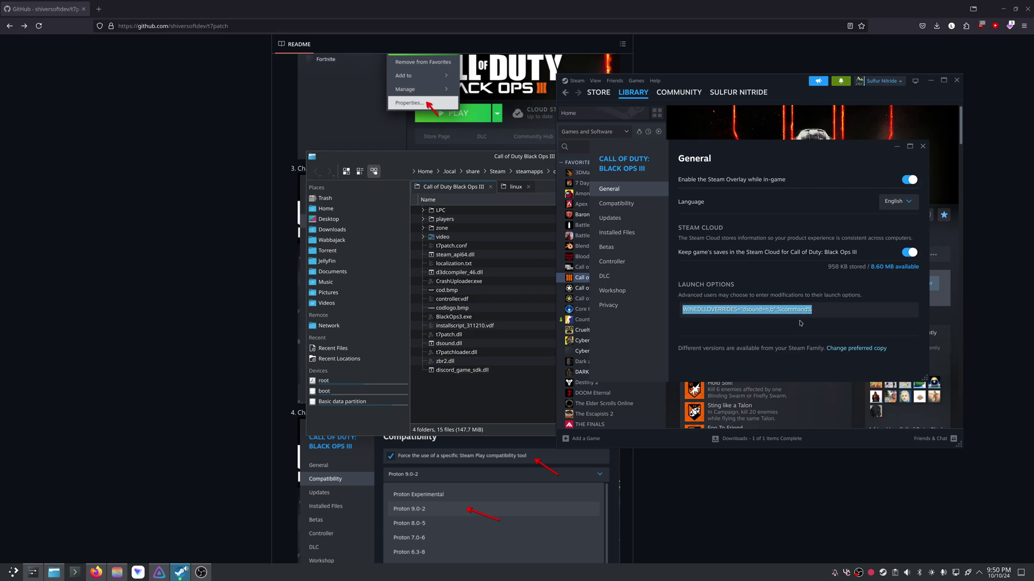
drag(807, 310, 747, 314)
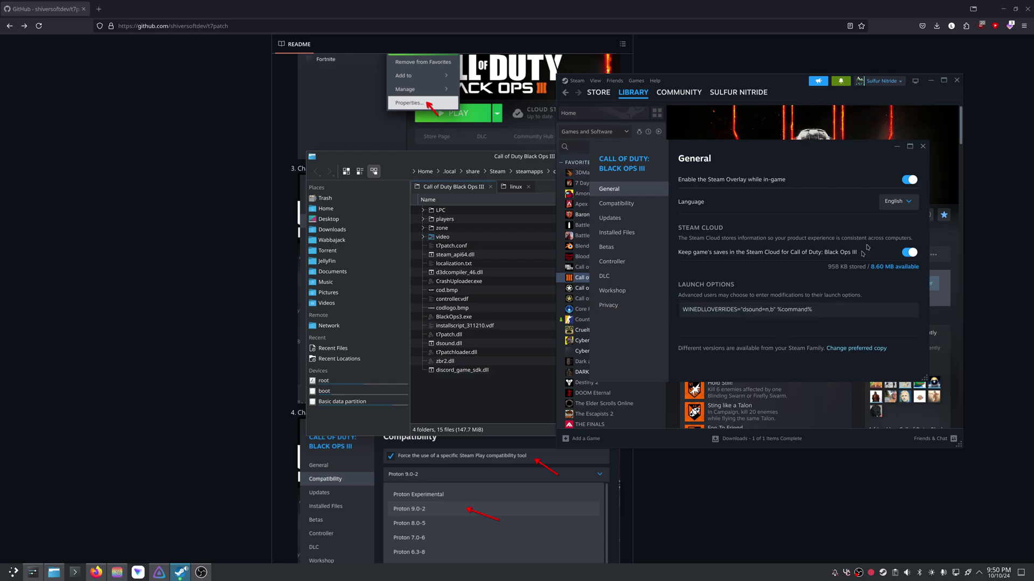
click(923, 146)
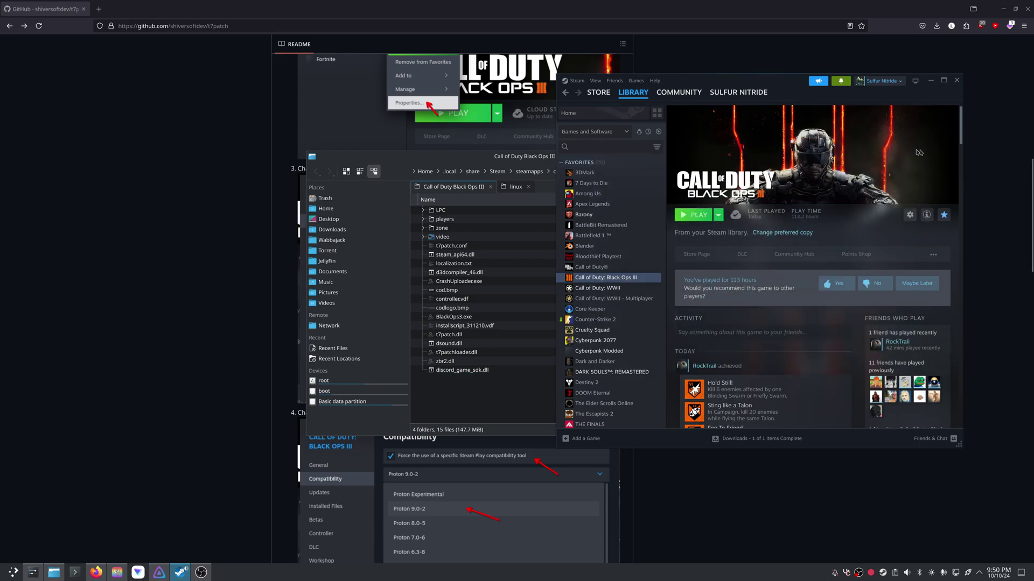
Launch Call of Duty: Black Ops III and open a private Zombies game lobby.
click(697, 213)
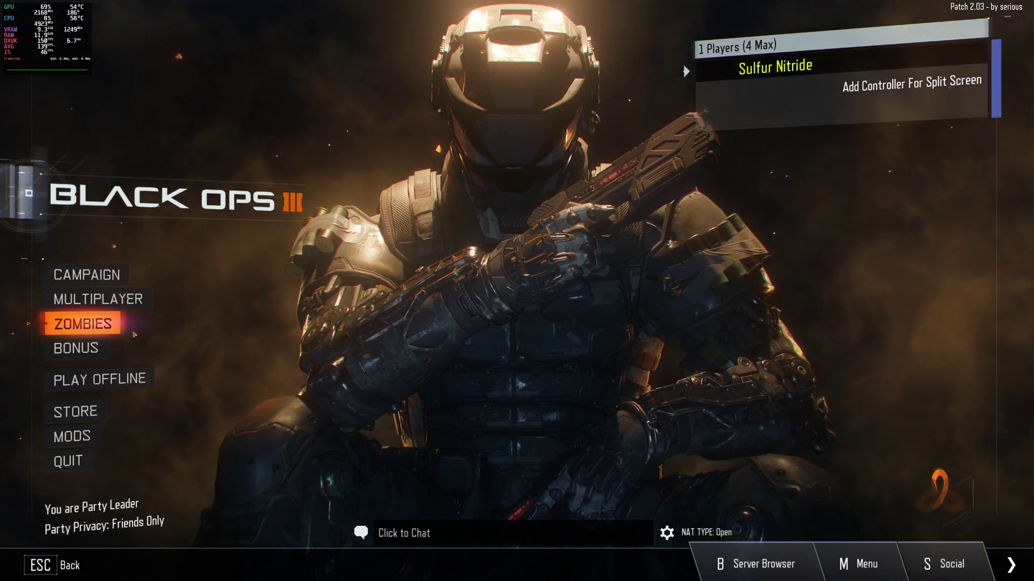
click(134, 335)
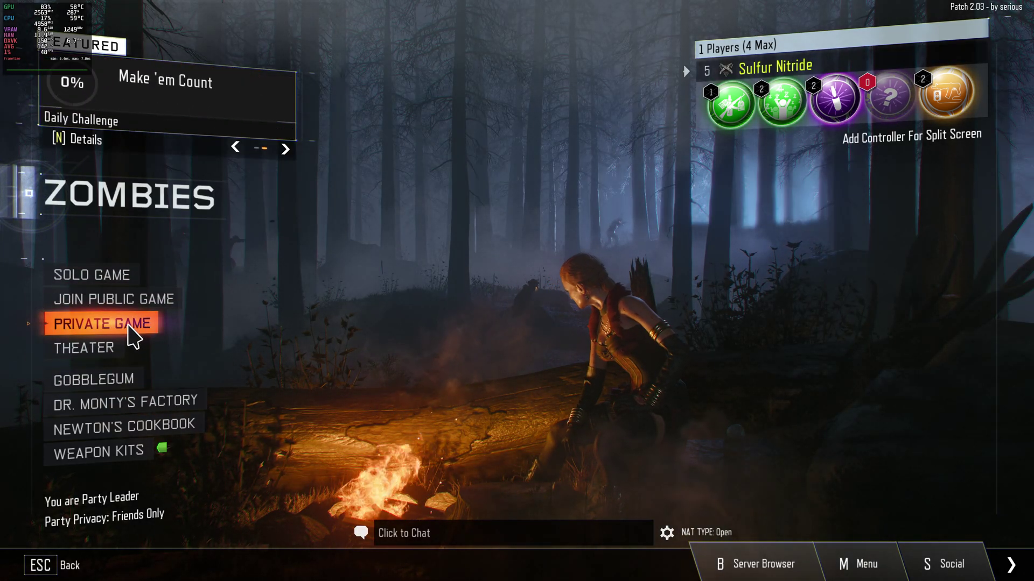
click(102, 324)
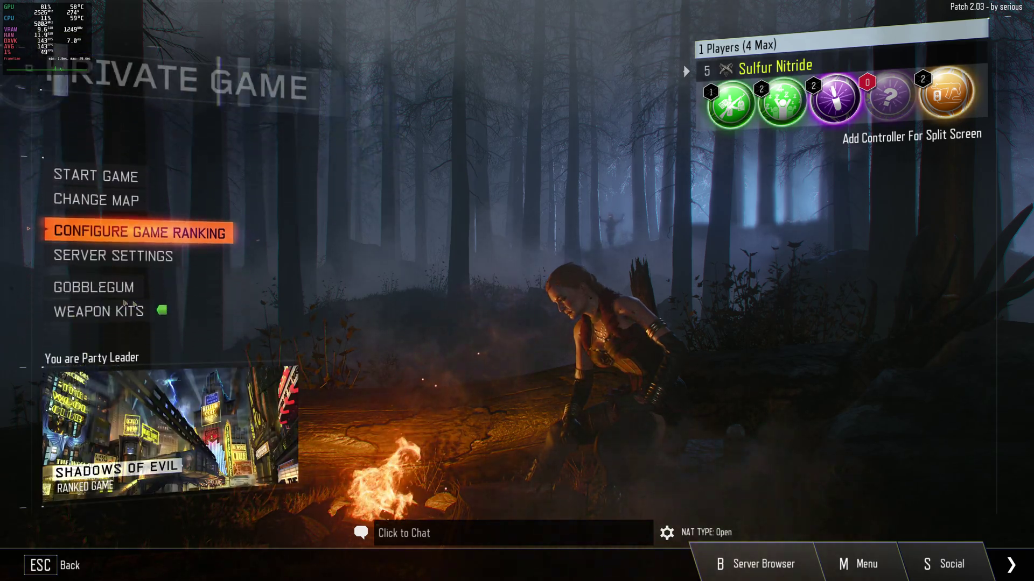
Browse the private game's map list, including the custom map Karma Rezort, and back out to the Zombies menu.
click(115, 158)
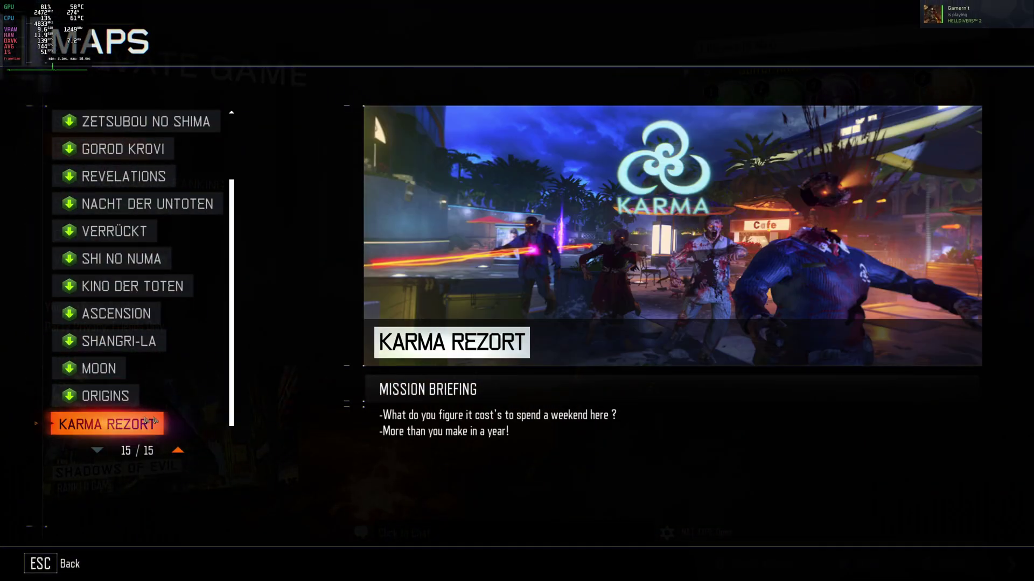
scroll(147, 420, up, 3)
key(Escape)
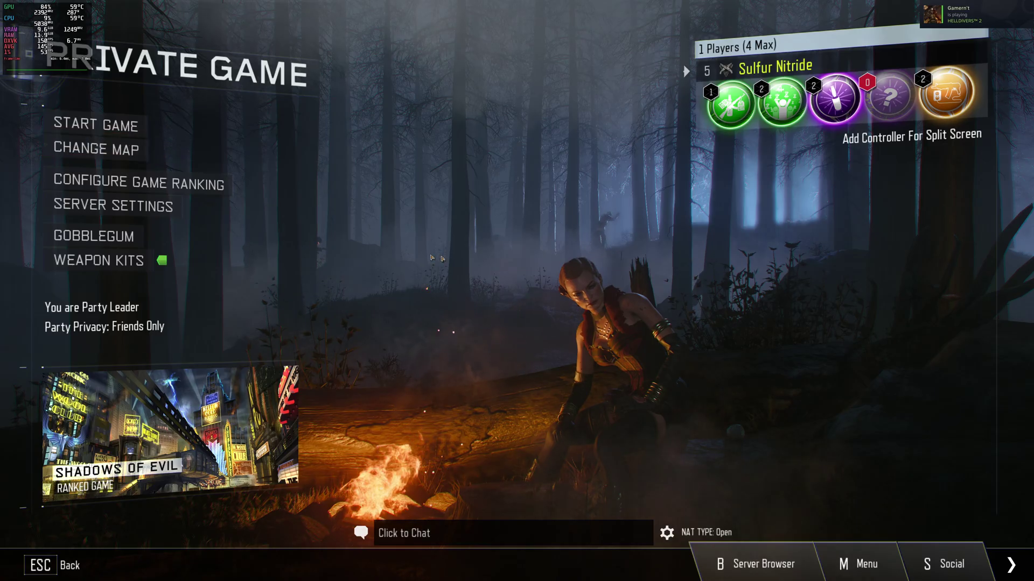
key(Escape)
click(392, 259)
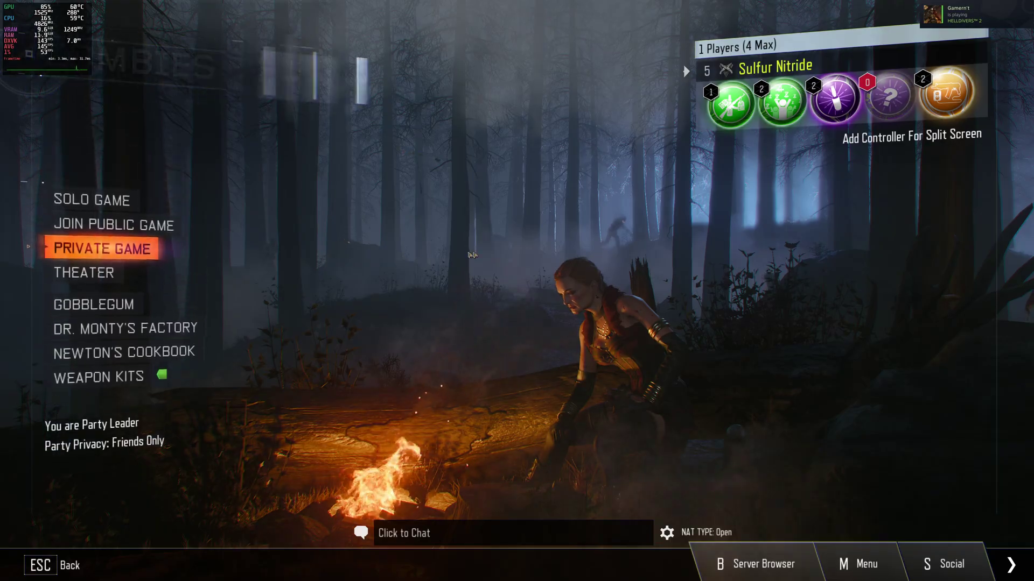
Quit the game from its main menu and switch back to the t7patch README in Firefox.
key(Escape)
key(Escape)
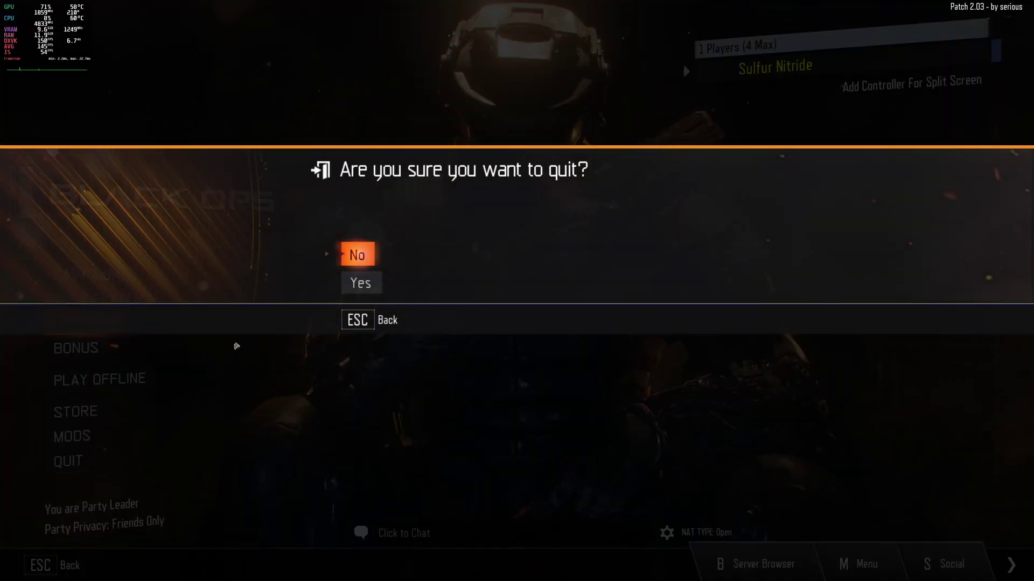
key(Down)
key(Return)
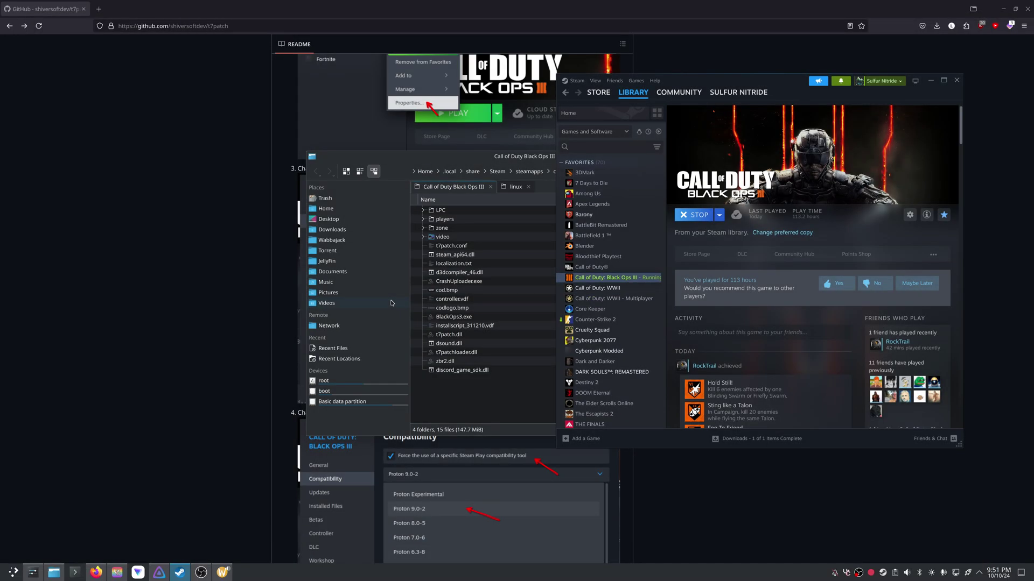
click(156, 410)
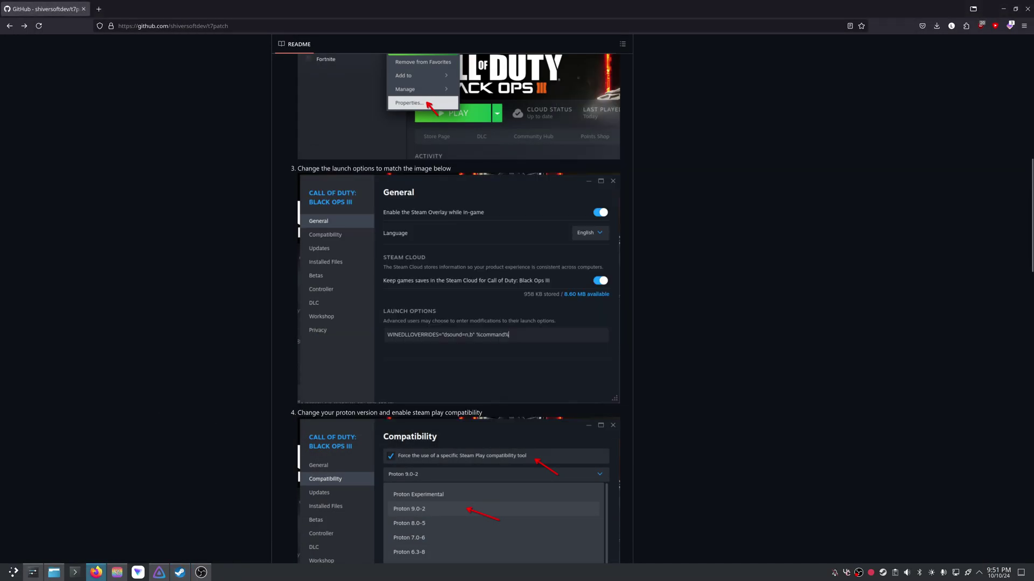